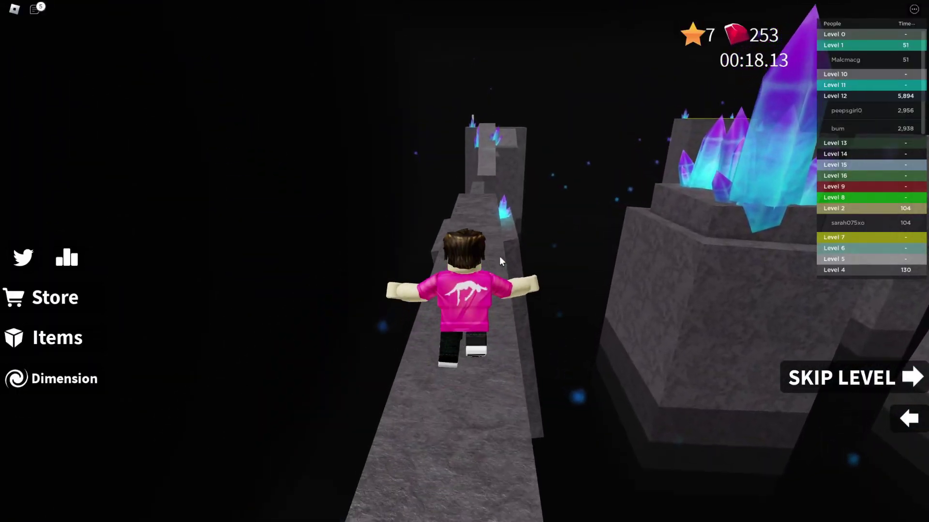
Move the avatar forward along the crystal obby path.
key("space")
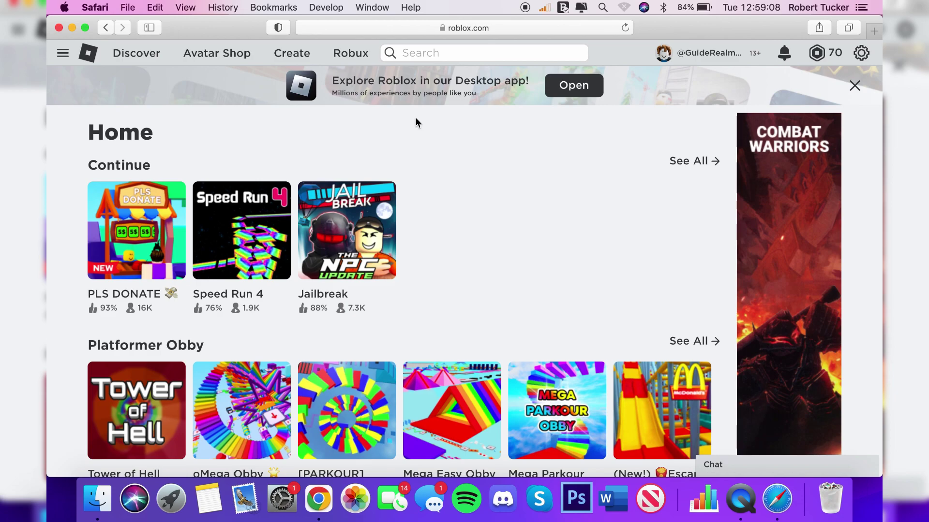
left_click(472, 25)
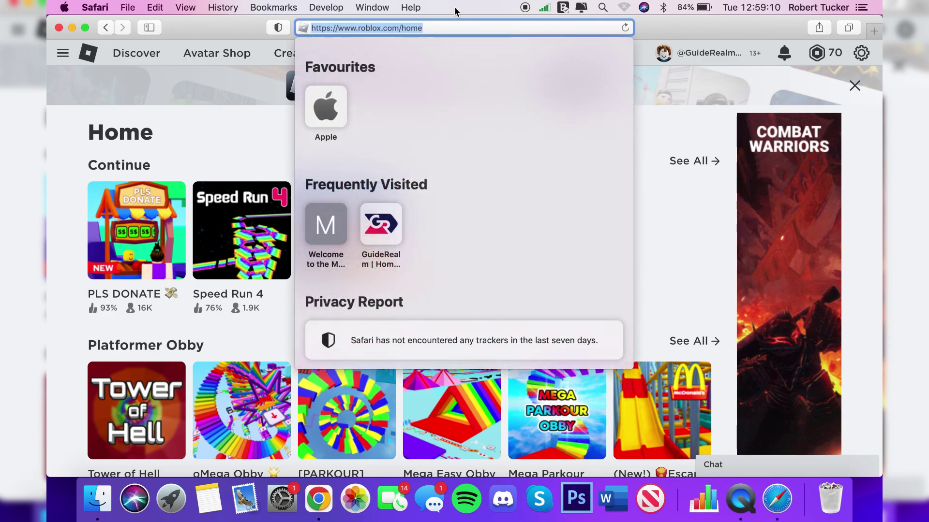
left_click(692, 126)
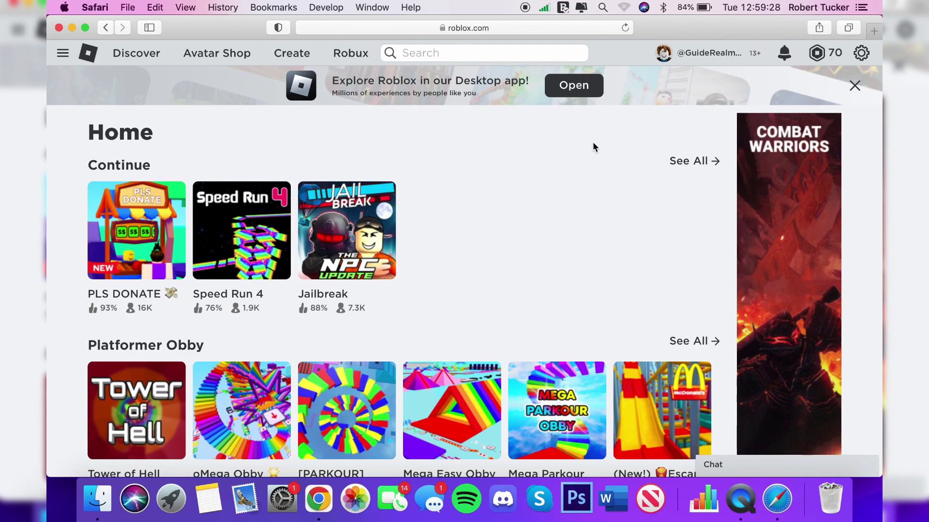
Open the PLS DONATE game page, pause its trailer, and press Play.
left_click(149, 231)
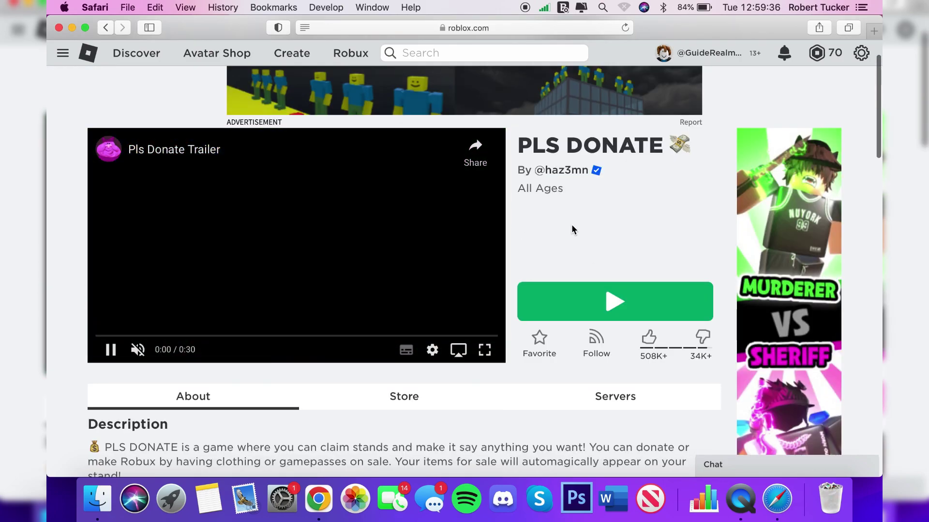
left_click(283, 249)
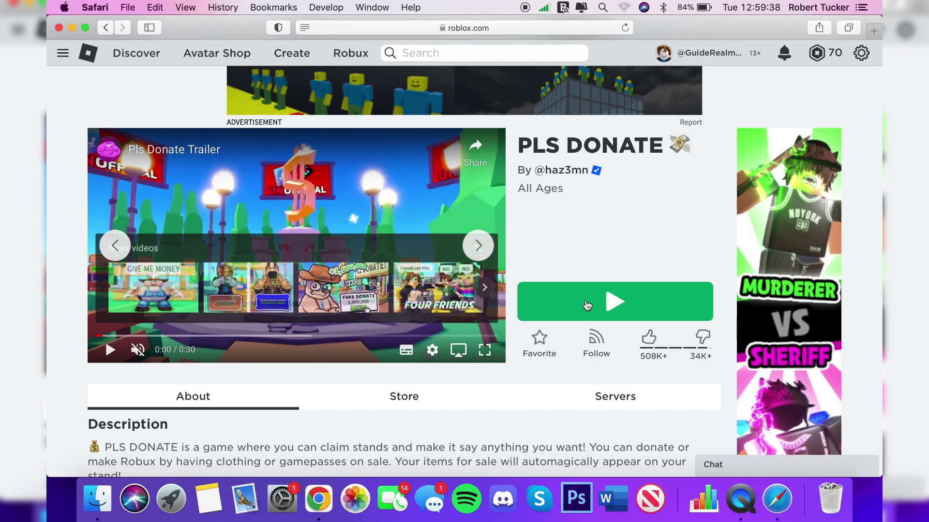
left_click(637, 295)
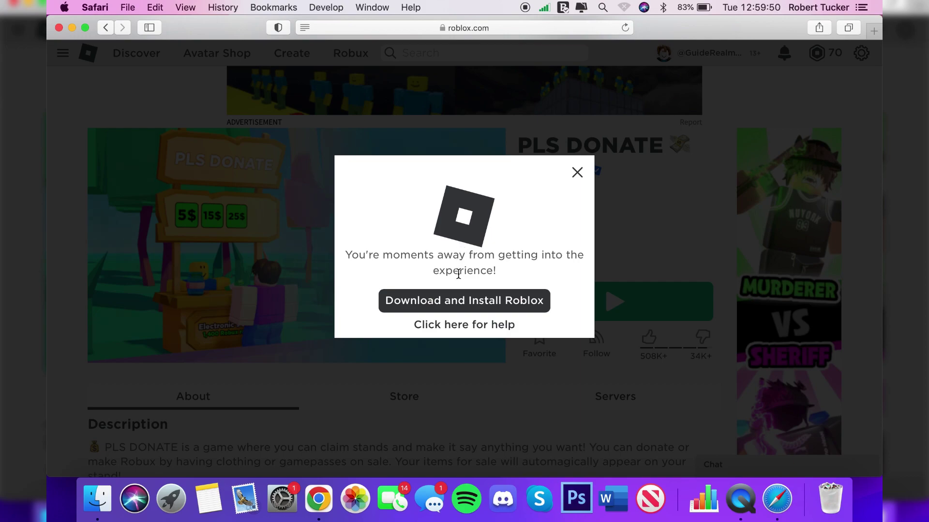
Download Roblox-2.dmg, allowing roblox.com downloads, and check it in the downloads list.
left_click(457, 302)
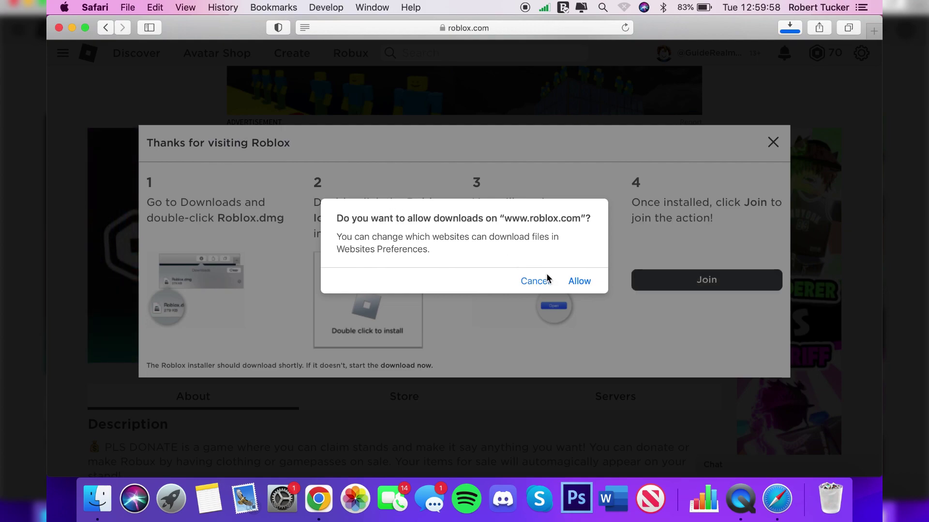
left_click(571, 282)
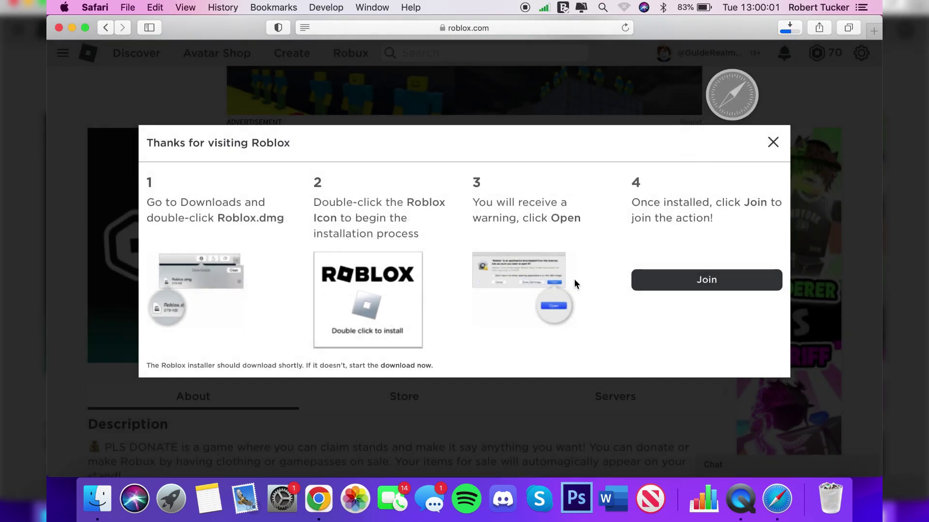
left_click(786, 29)
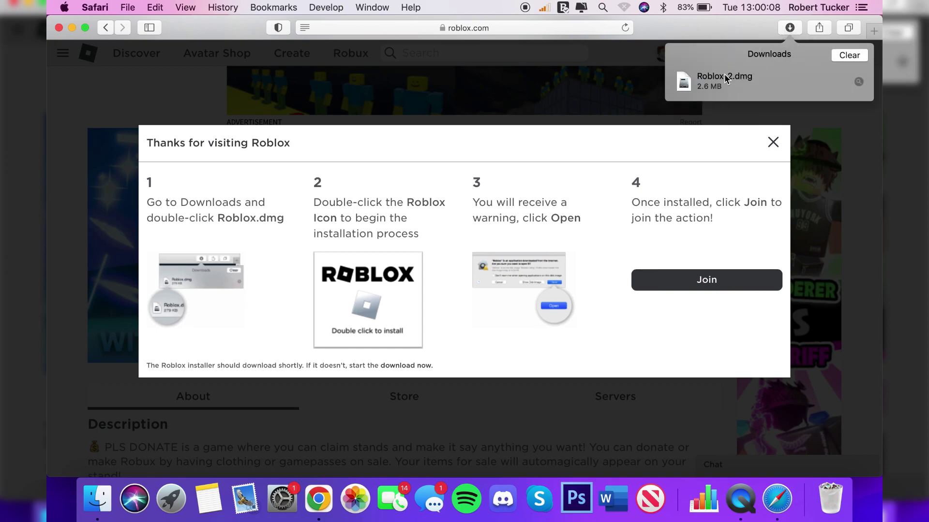
left_click(789, 28)
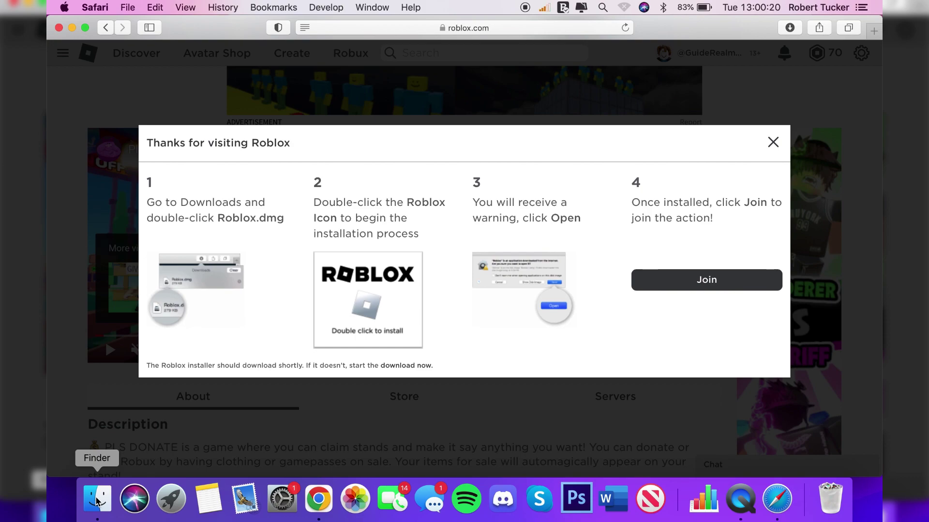
Open Roblox-2.dmg from Safari's downloads and select the Roblox app in its window.
left_click(790, 28)
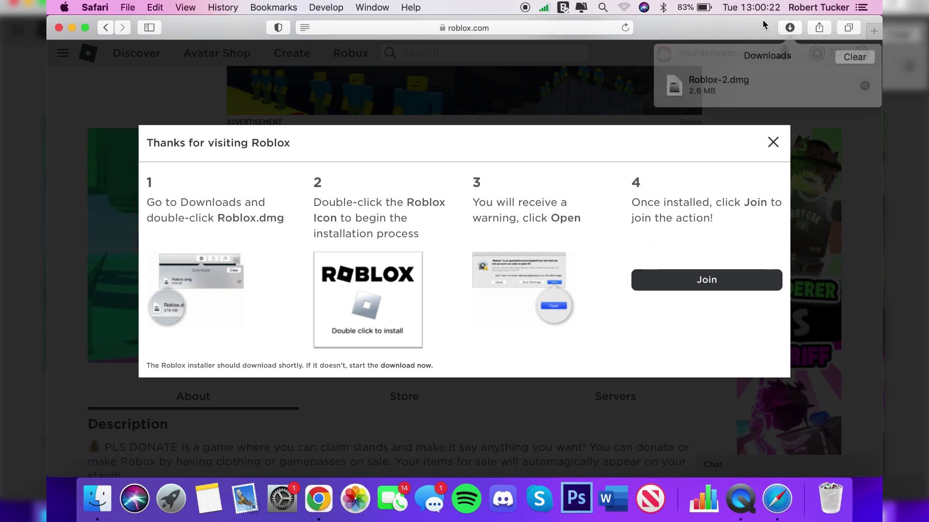
double_click(724, 79)
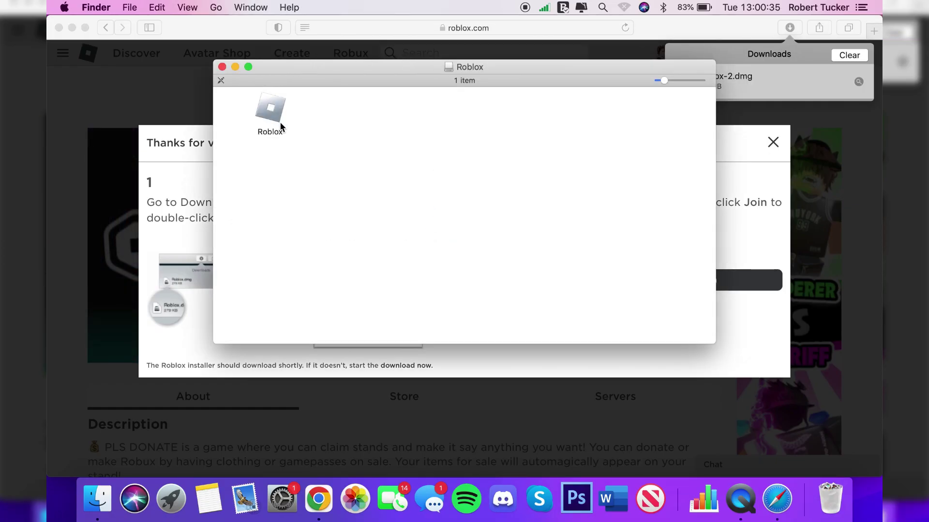
left_click(277, 108)
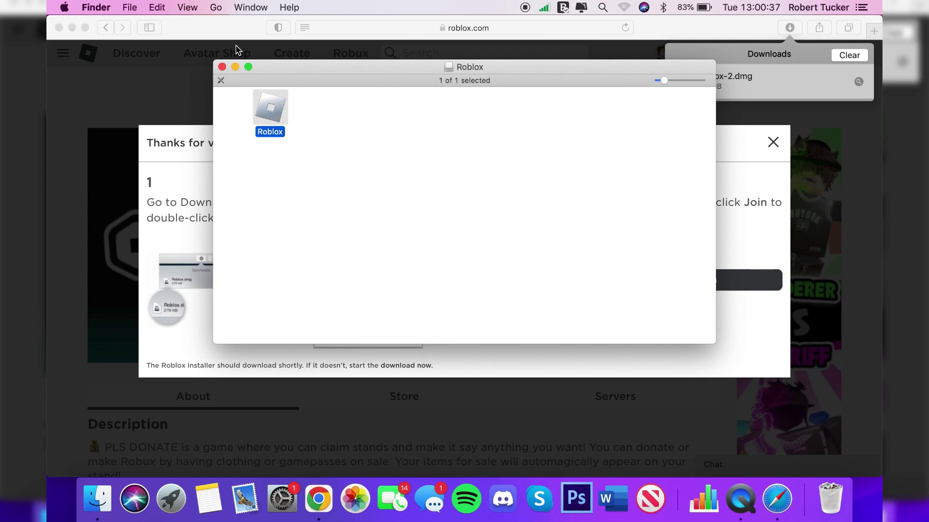
Drag the Roblox app from the installer window onto the desktop.
left_click_drag(207, 29, 194, 103)
left_click(381, 78)
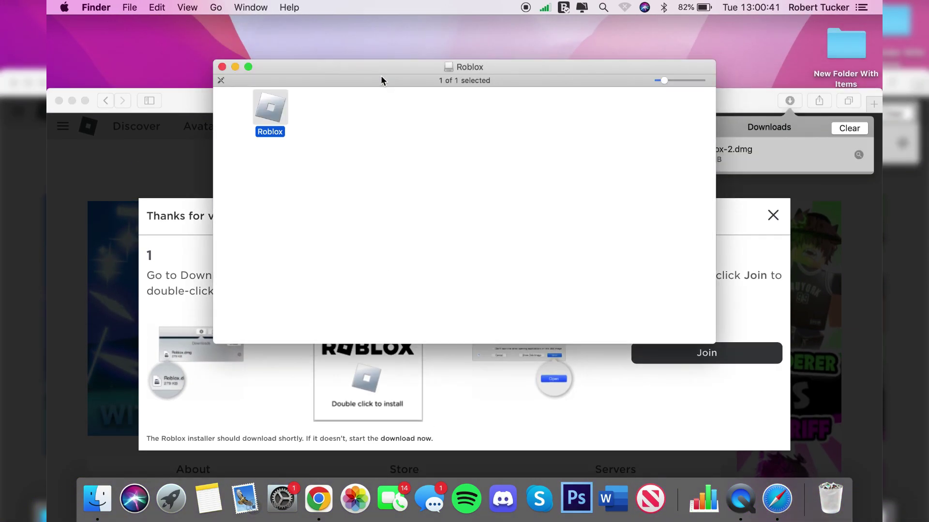
left_click_drag(264, 112, 378, 33)
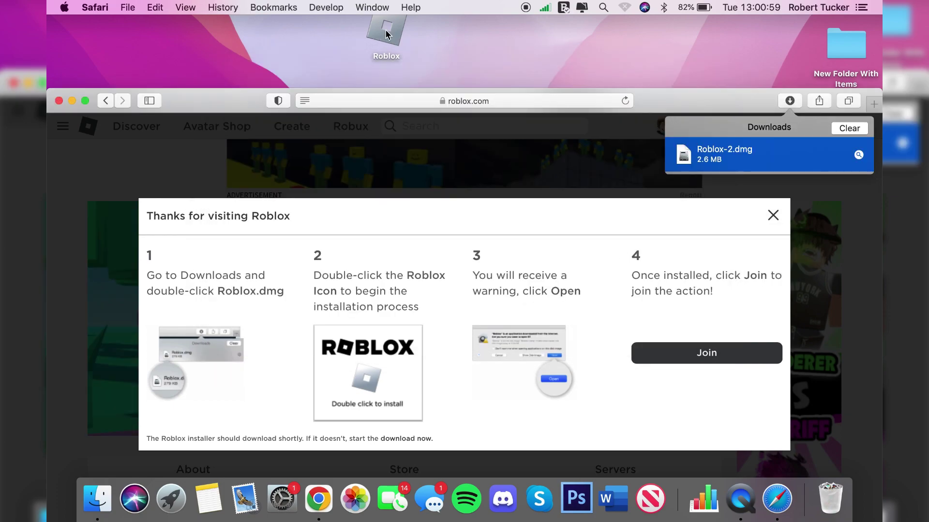
left_click(386, 34)
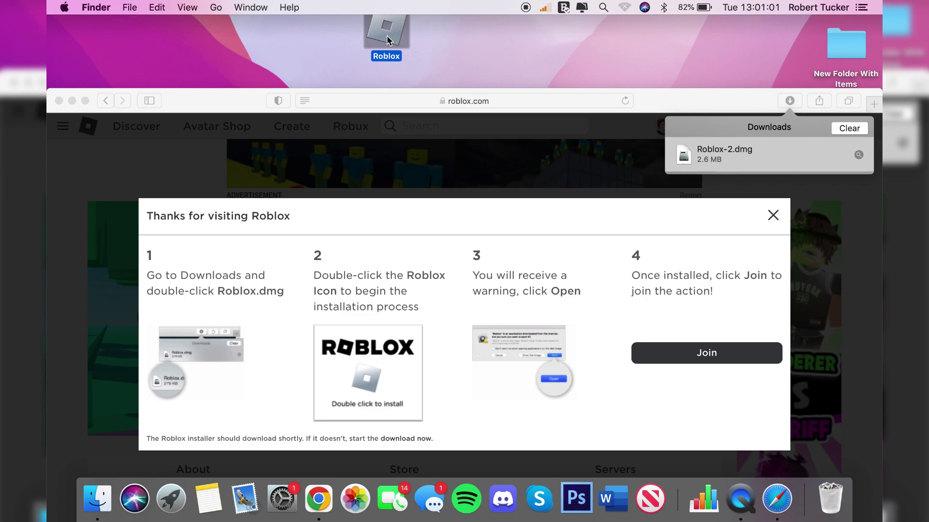
Launch the desktop Roblox app and approve the security warning to complete installation.
double_click(387, 36)
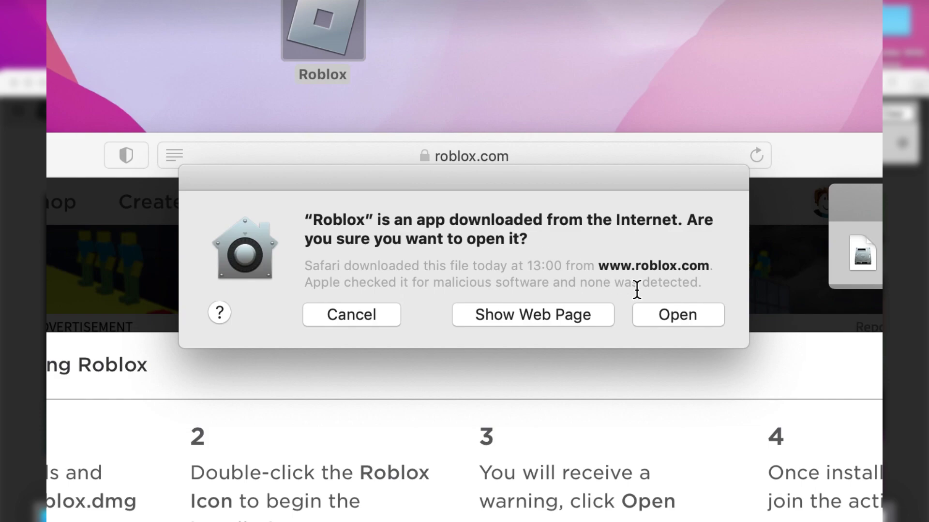
left_click(694, 318)
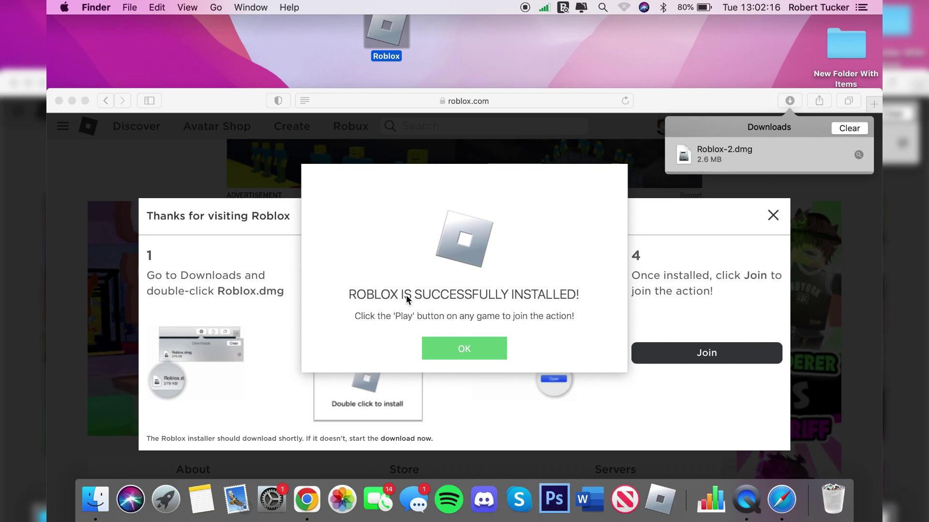
Dismiss the installed notice, join PLS DONATE from the website, and let it open Roblox.
left_click(466, 348)
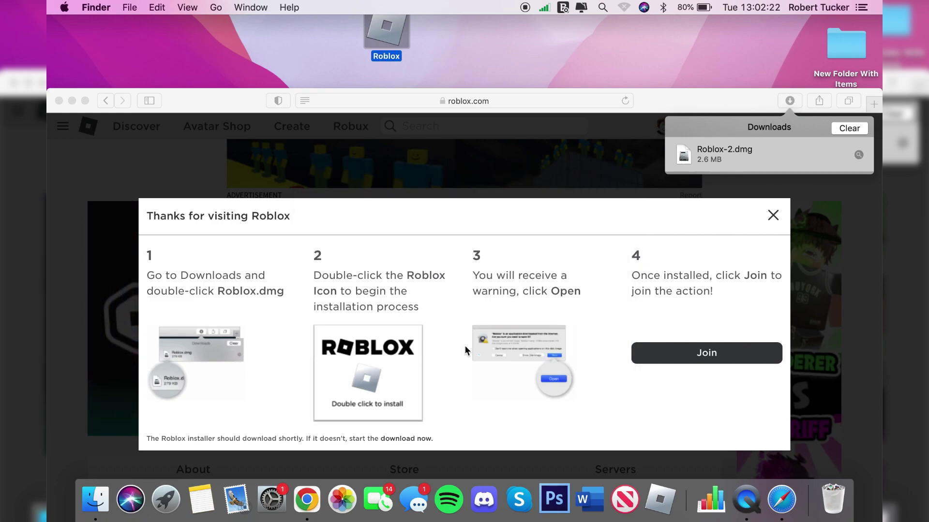
left_click(647, 214)
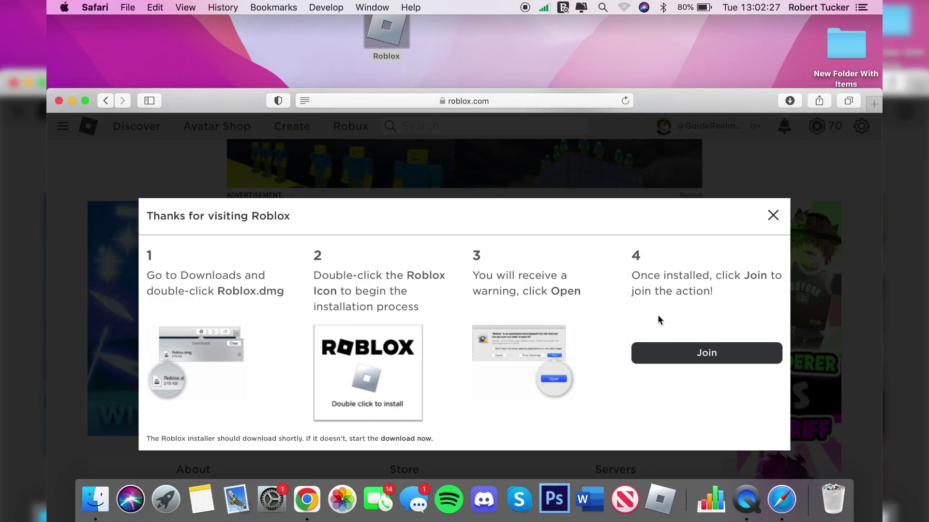
left_click(663, 348)
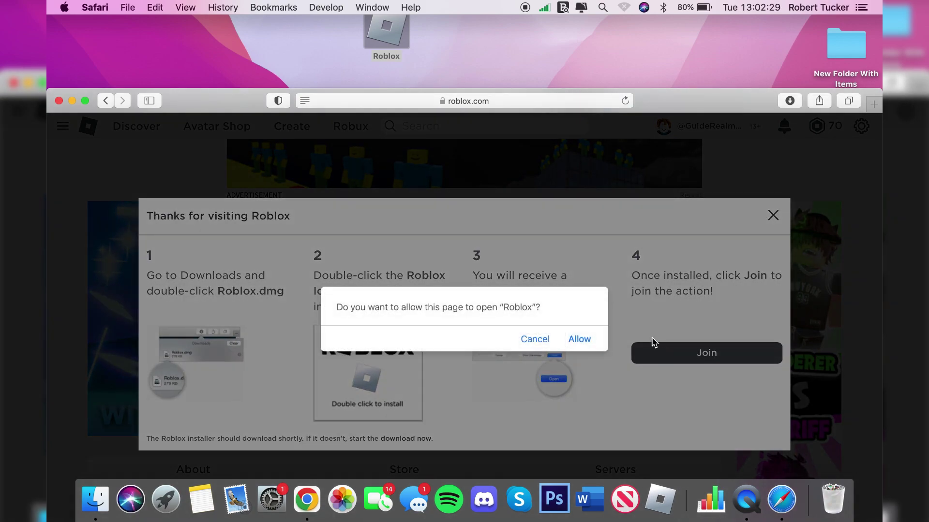
left_click(579, 339)
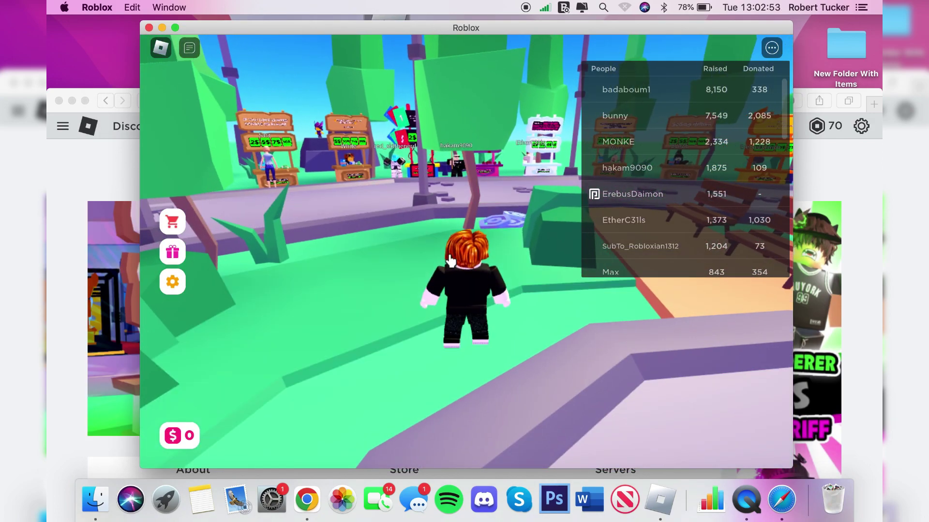
Walk the avatar around the PLS DONATE plaza with W and A, then go full screen.
key("w")
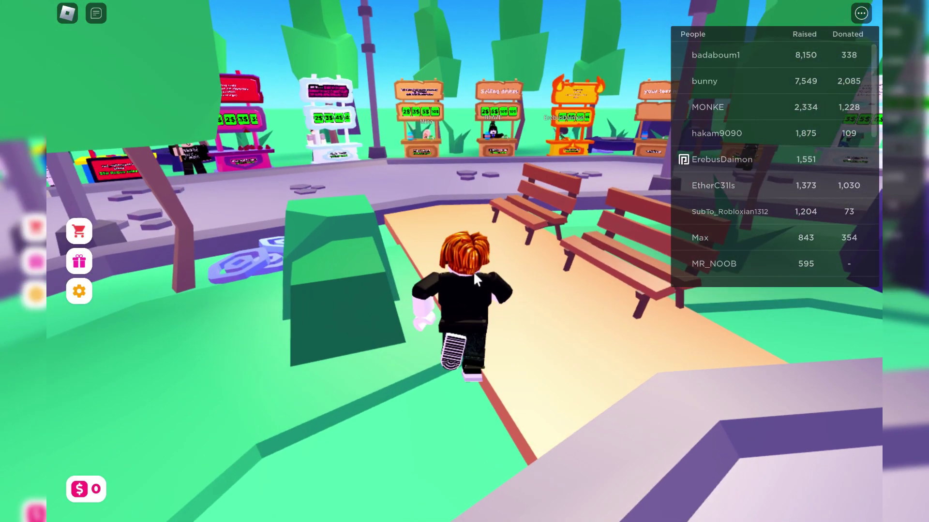
key("a")
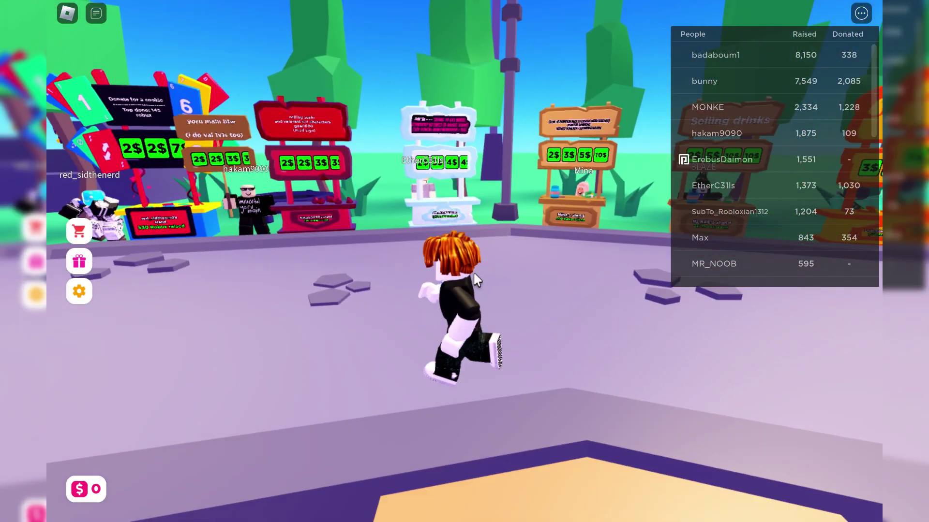
key("w")
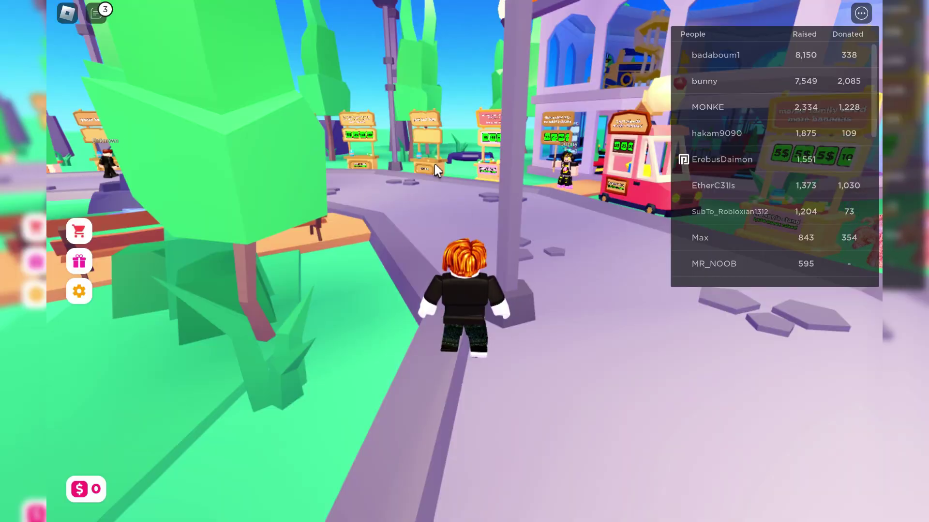
mouse_move(390, 1)
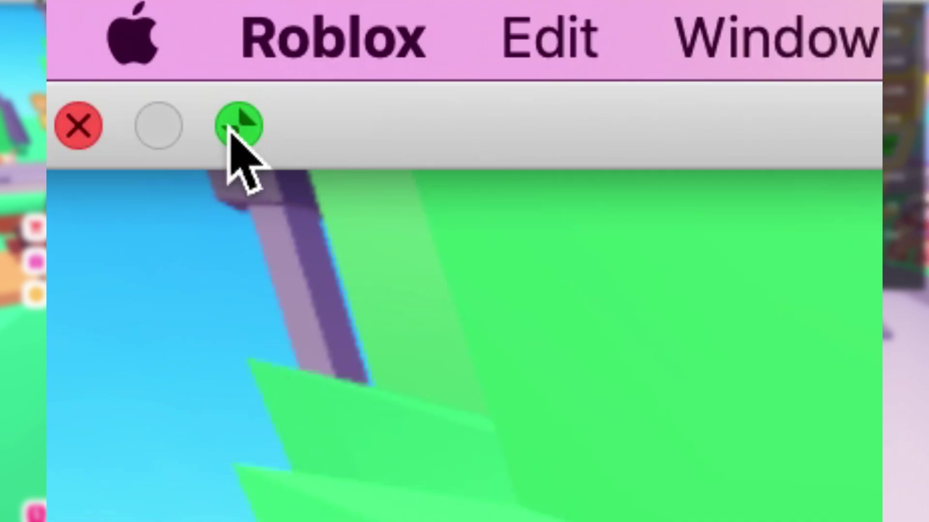
left_click(81, 22)
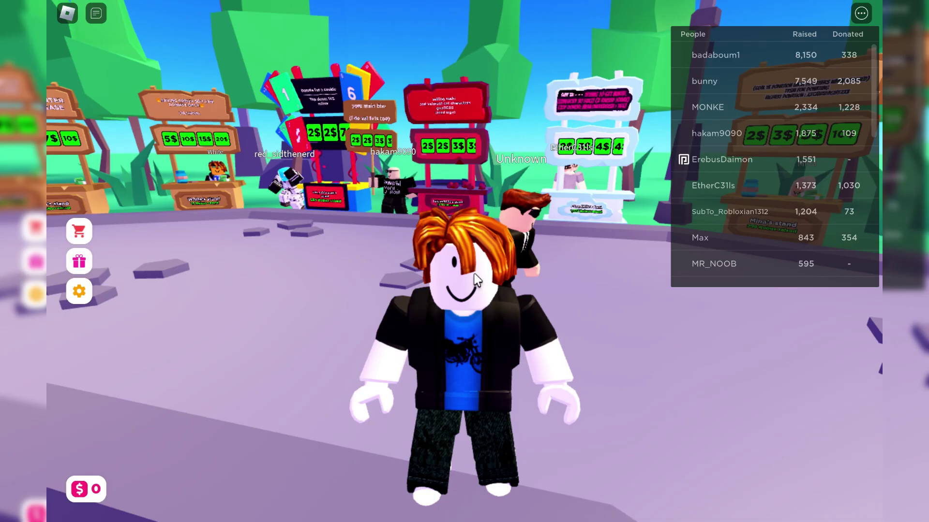